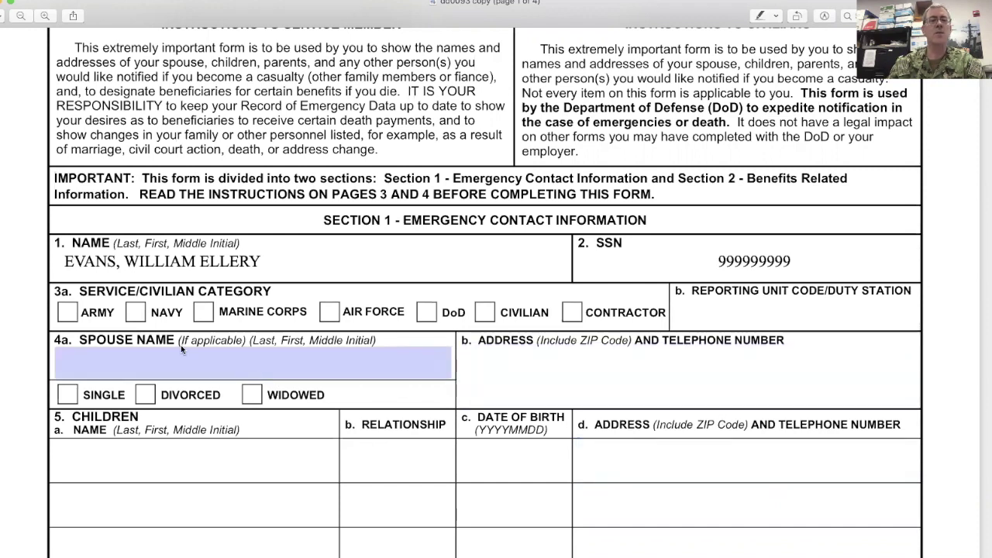
- Check the NAVY box and enter reporting unit code 62442
{"action": "left_click", "coordinate": [136, 312]}
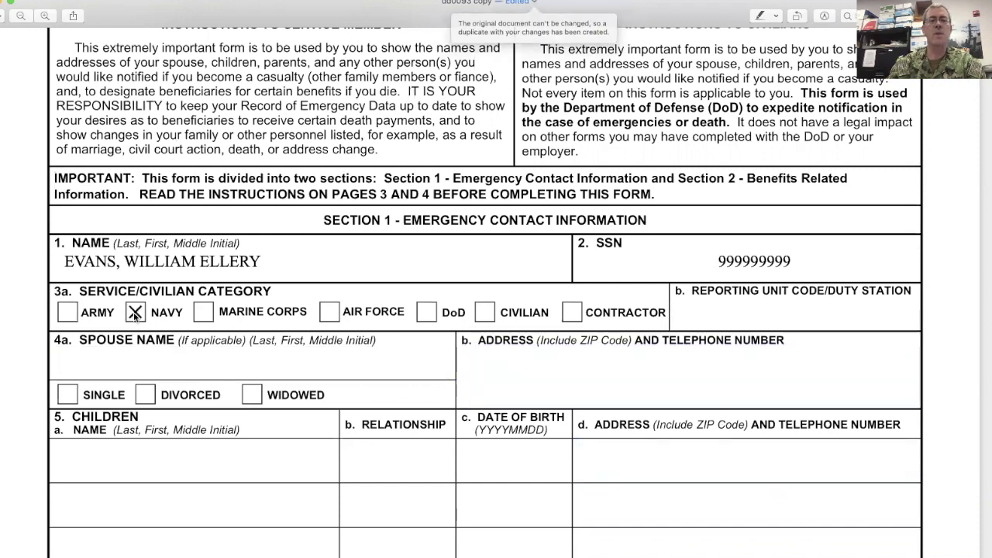
{"action": "left_click", "coordinate": [770, 314]}
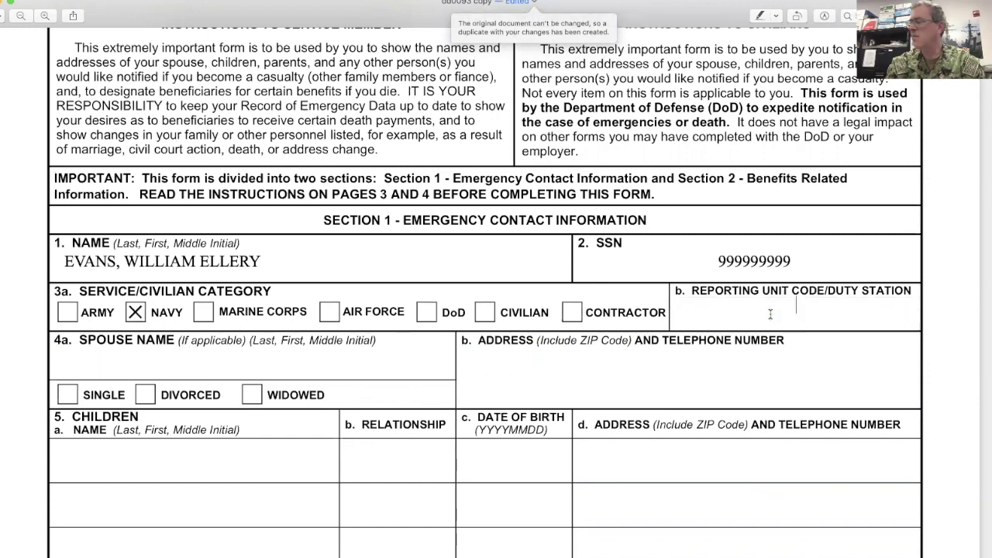
{"action": "type", "text": "62442"}
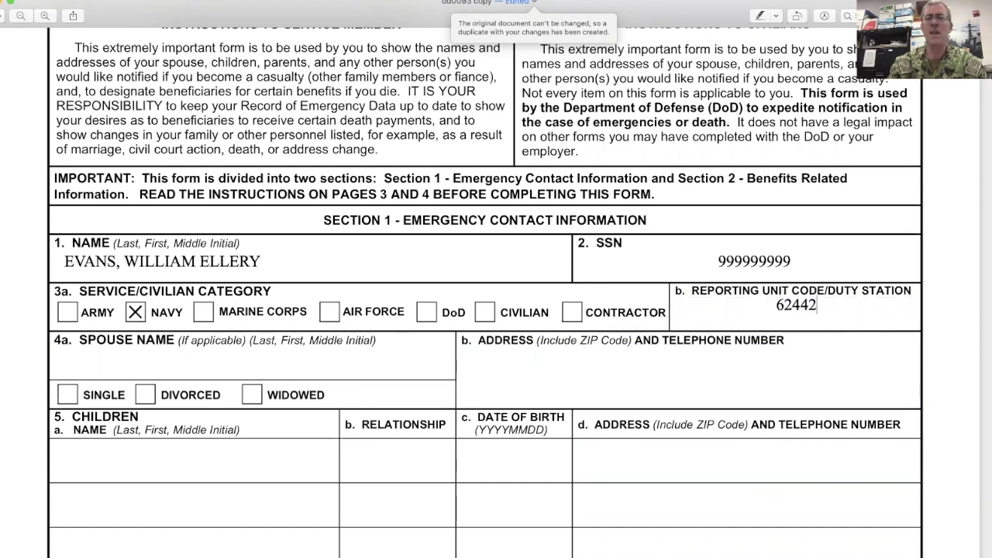
- Enter NONE in capitals as the spouse name and tick the SINGLE box
{"action": "key", "text": "Tab"}
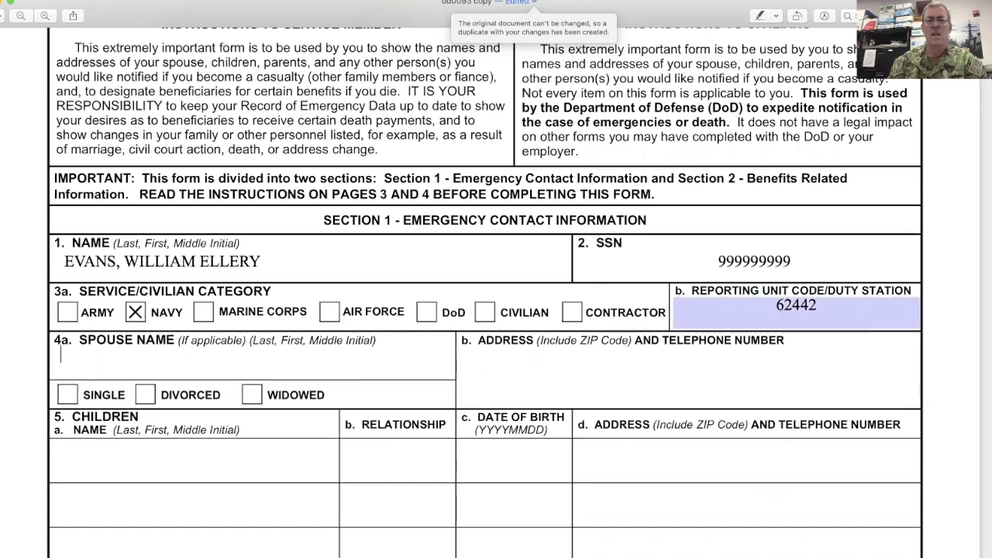
{"action": "type", "text": "non"}
{"action": "key", "text": "BackSpace"}
{"action": "key", "text": "BackSpace"}
{"action": "key", "text": "BackSpace"}
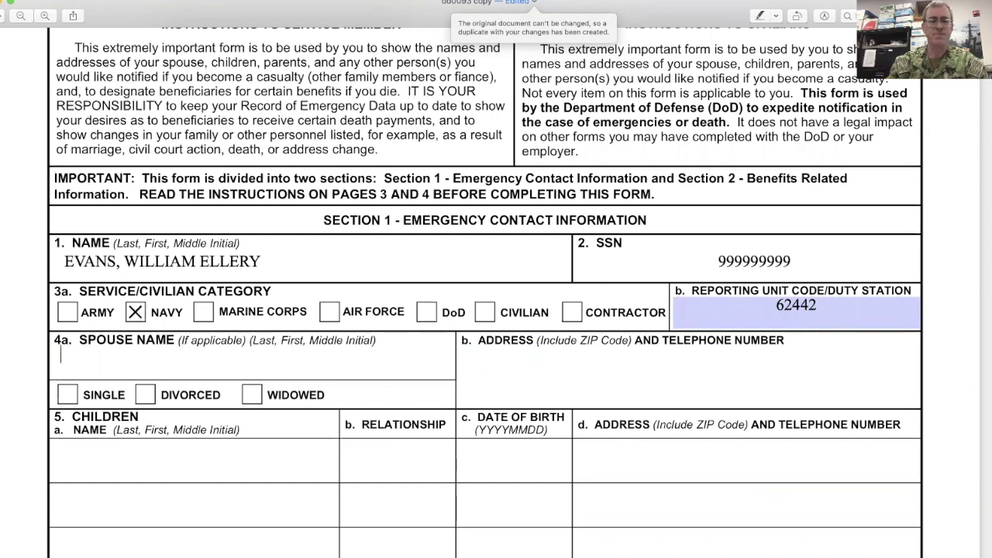
{"action": "type", "text": "none"}
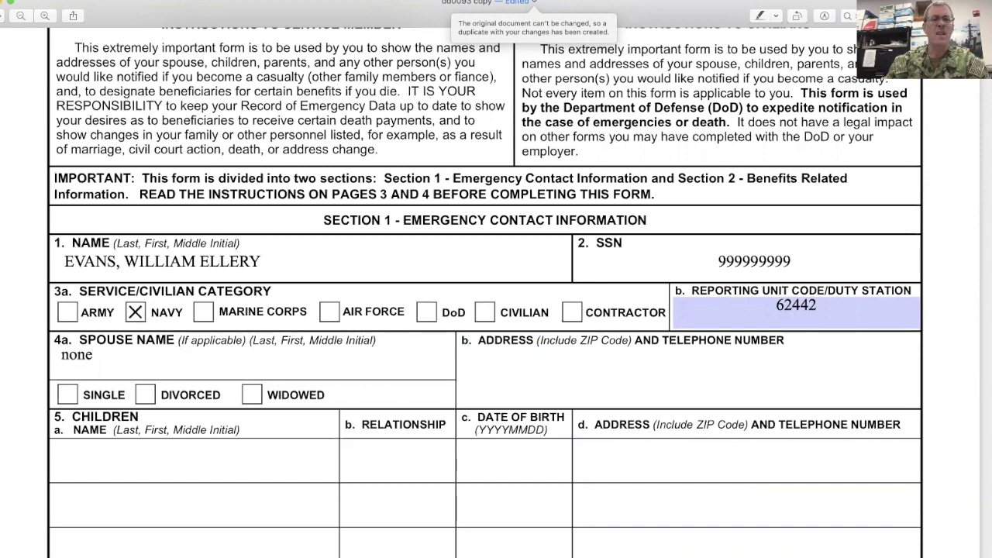
{"action": "left_click", "coordinate": [68, 395]}
{"action": "left_click", "coordinate": [97, 355]}
{"action": "key", "text": "BackSpace"}
{"action": "key", "text": "BackSpace"}
{"action": "key", "text": "BackSpace"}
{"action": "key", "text": "BackSpace"}
{"action": "type", "text": "NONE"}
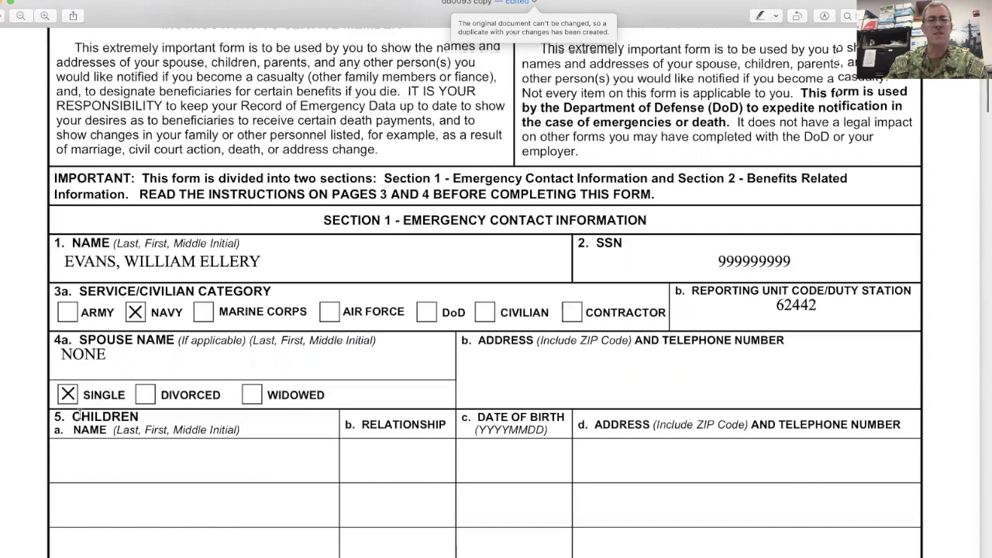
- Enter the father's full name in capitals in item 6a and UNKNOWN as his address
{"action": "scroll", "coordinate": [77, 418], "scroll_direction": "down", "scroll_amount": 5}
{"action": "scroll", "coordinate": [79, 415], "scroll_direction": "down", "scroll_amount": 1}
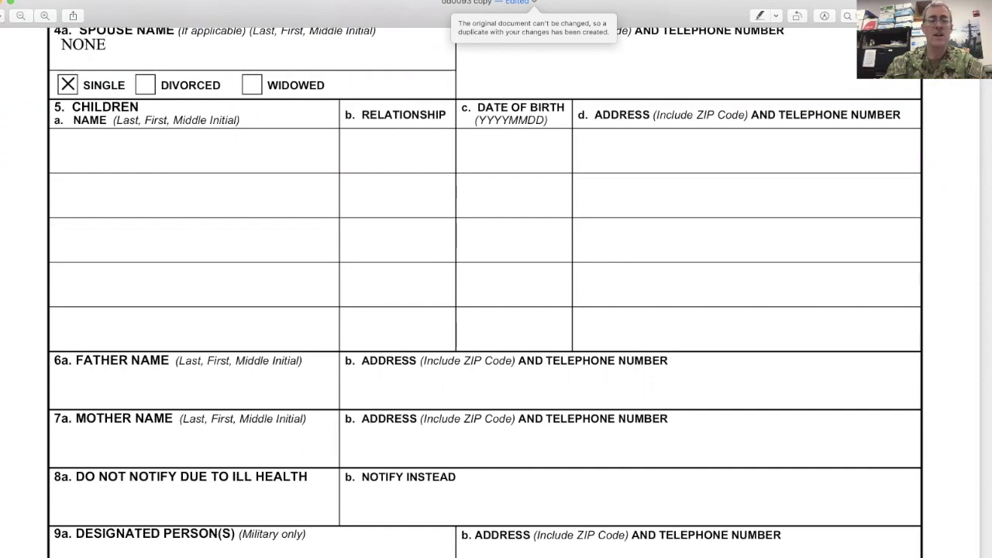
{"action": "left_click", "coordinate": [100, 385]}
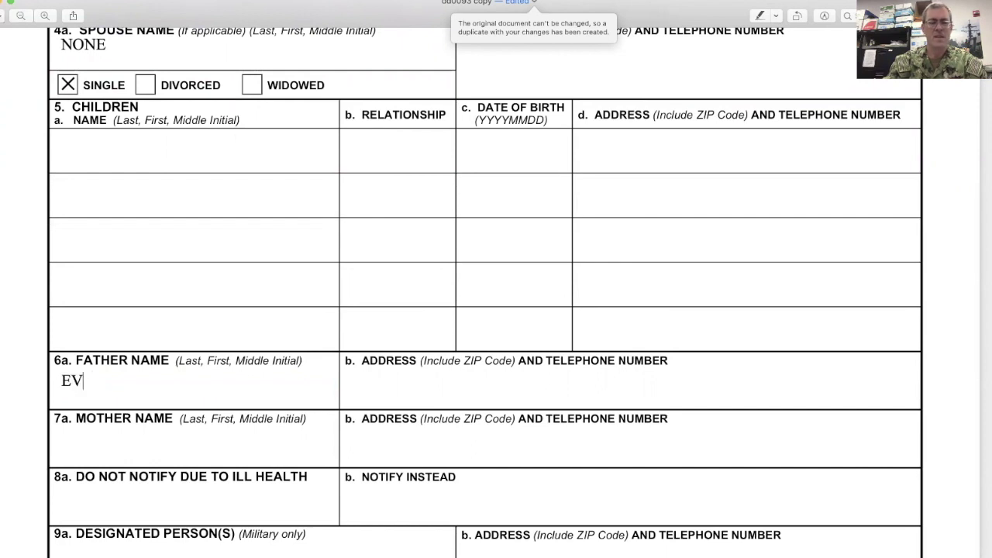
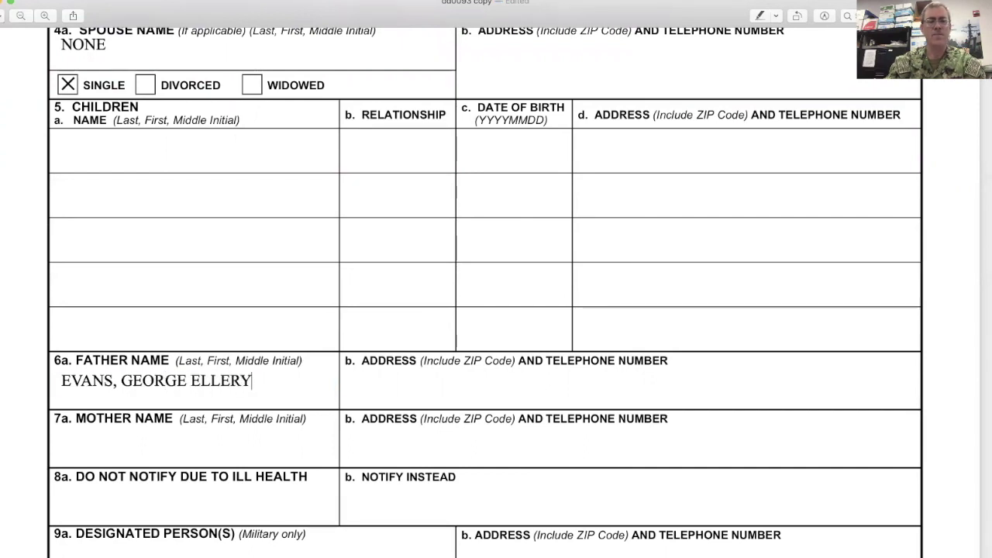
{"action": "key", "text": "Tab"}
{"action": "type", "text": "UNK"}
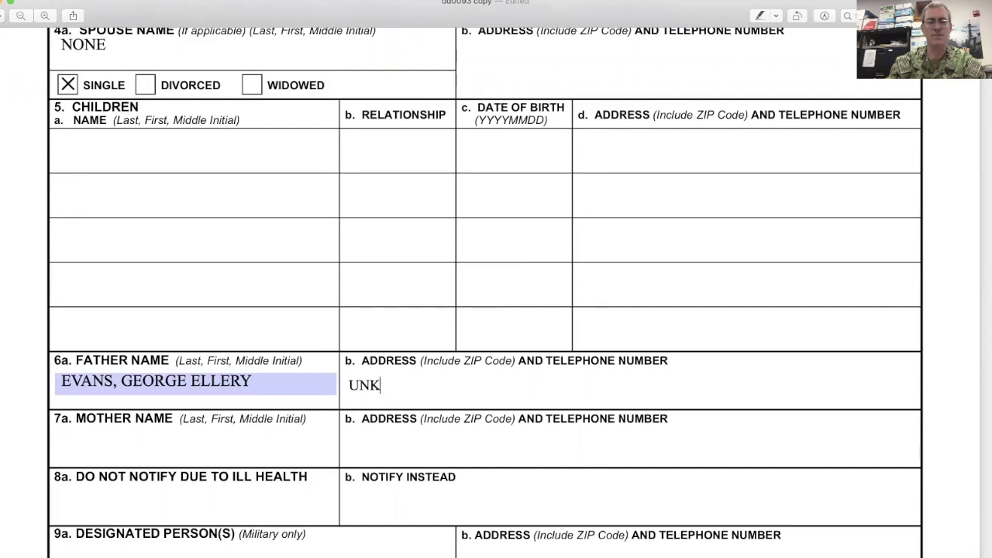
{"action": "type", "text": "NOWN"}
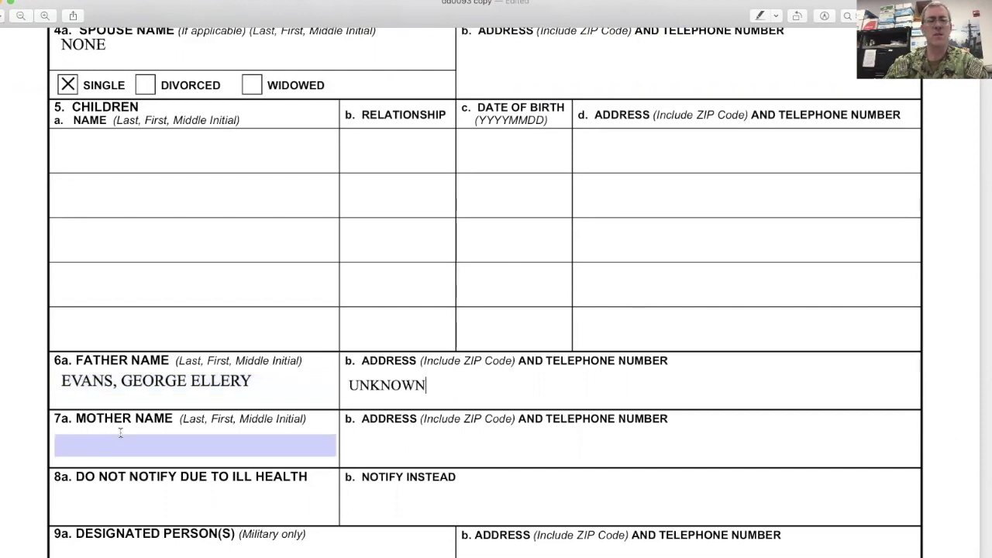
- Fill items 8a and 9a with NONE and item 10 with N/A
{"action": "scroll", "coordinate": [118, 435], "scroll_direction": "down", "scroll_amount": 3}
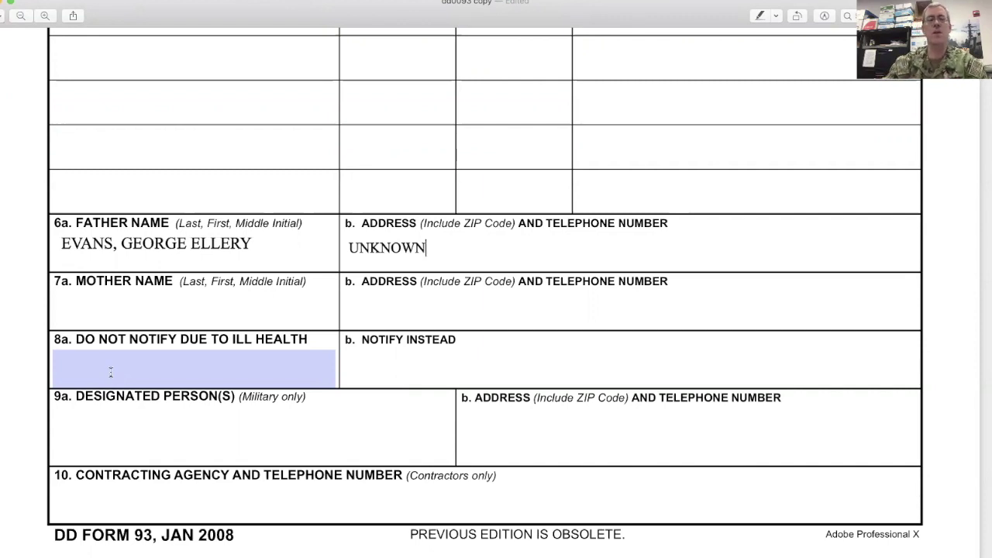
{"action": "left_click", "coordinate": [111, 371]}
{"action": "type", "text": "NONE"}
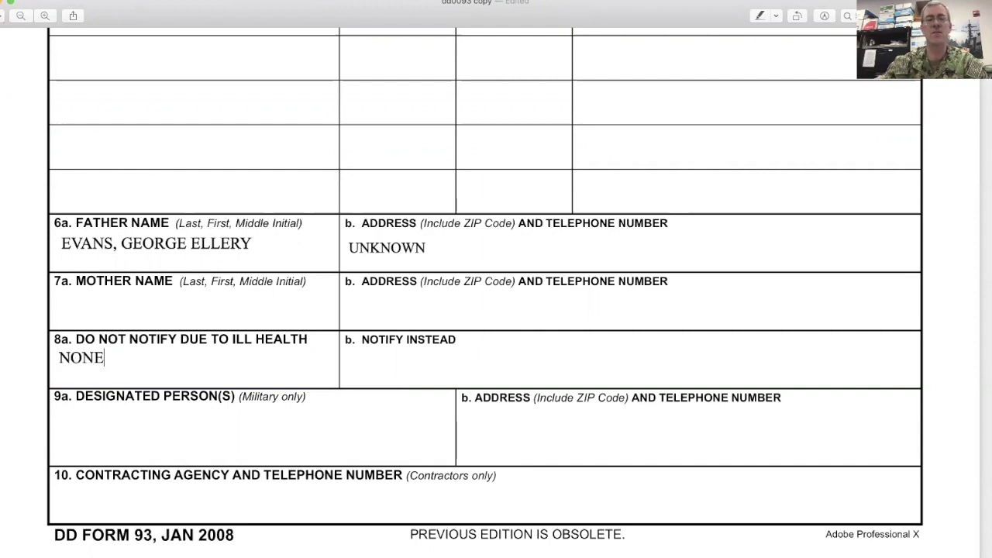
{"action": "left_click", "coordinate": [77, 423]}
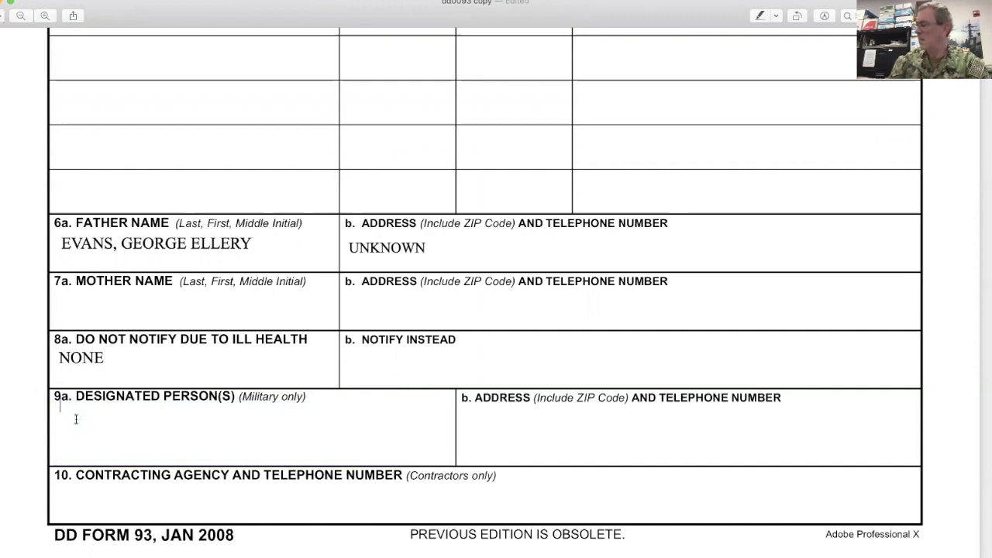
{"action": "type", "text": "NONE"}
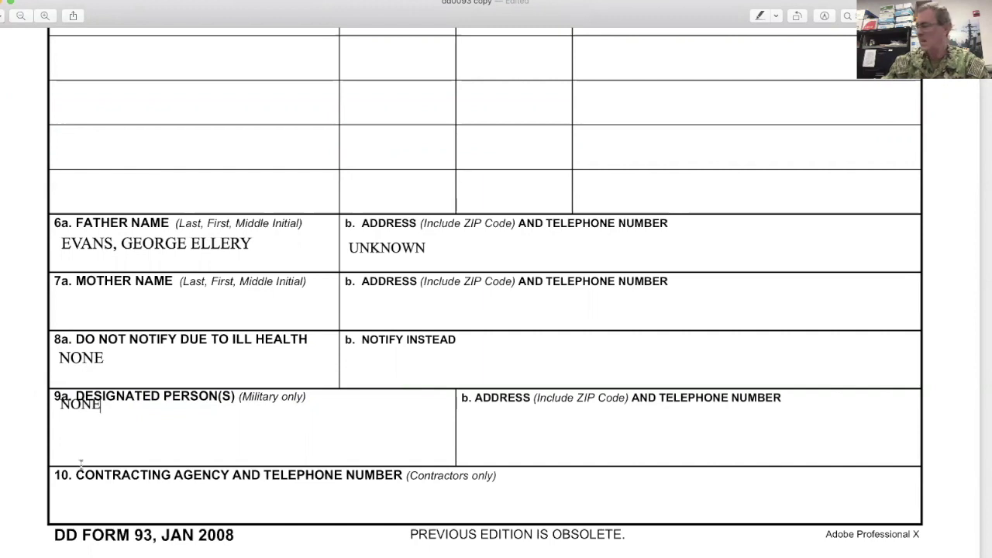
{"action": "left_click", "coordinate": [71, 495]}
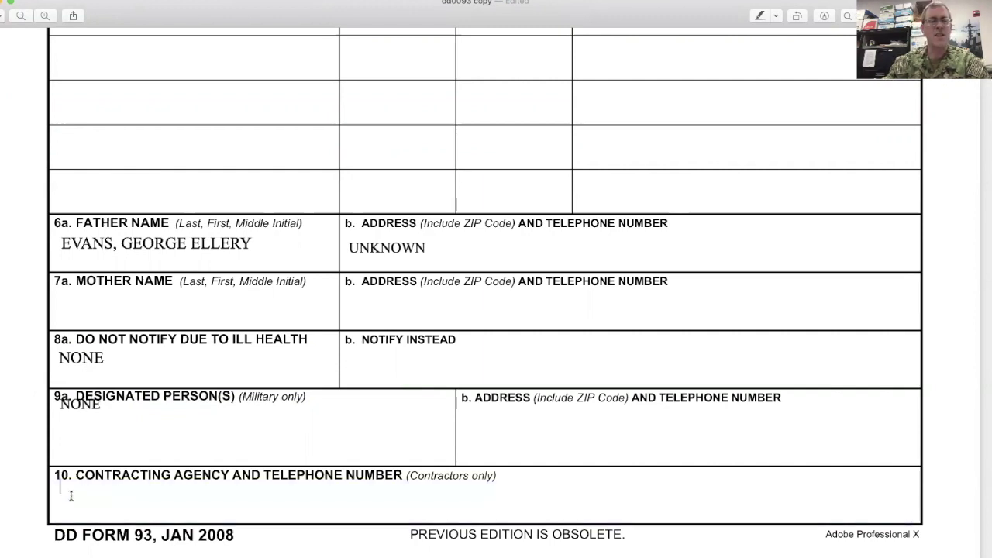
{"action": "type", "text": "N/A"}
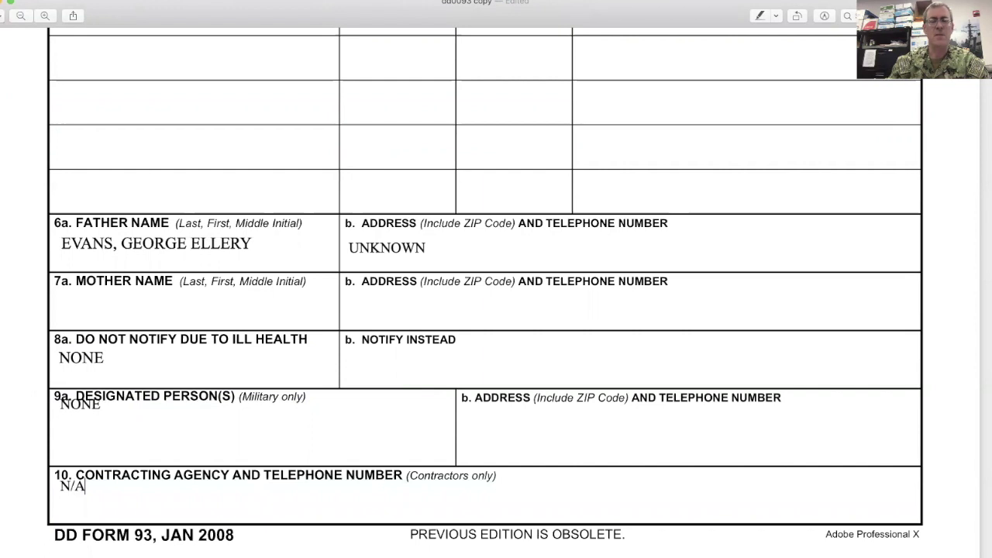
- Enter the wife's full name in capitals as the item 11a death gratuity beneficiary
{"action": "scroll", "coordinate": [496, 287], "scroll_direction": "down", "scroll_amount": 8}
{"action": "scroll", "coordinate": [496, 287], "scroll_direction": "down", "scroll_amount": 9}
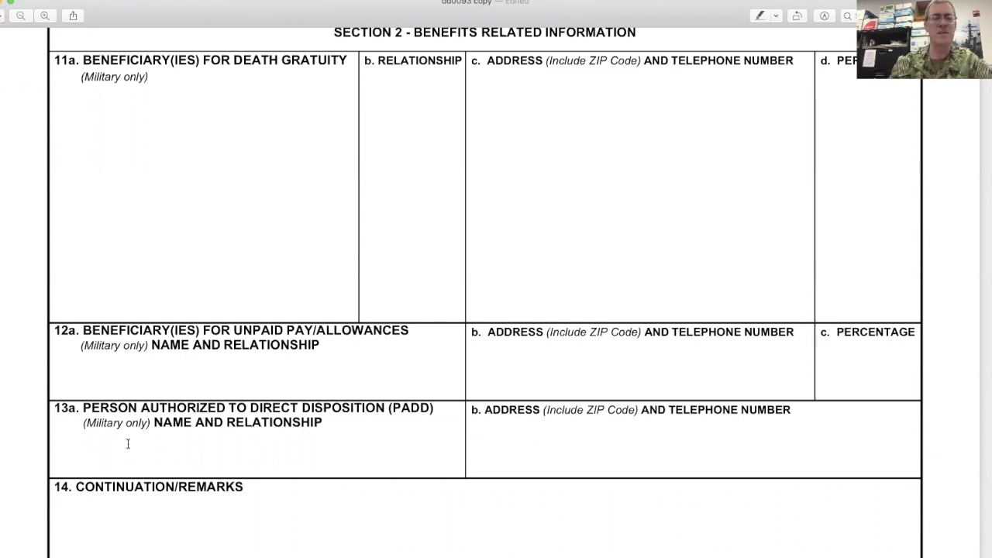
{"action": "left_click", "coordinate": [120, 298]}
{"action": "left_click", "coordinate": [95, 117]}
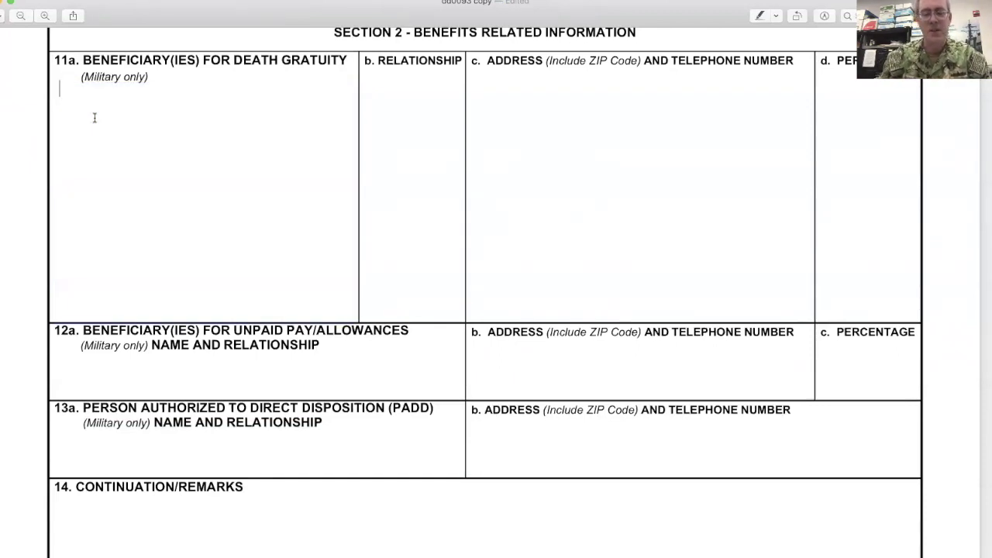
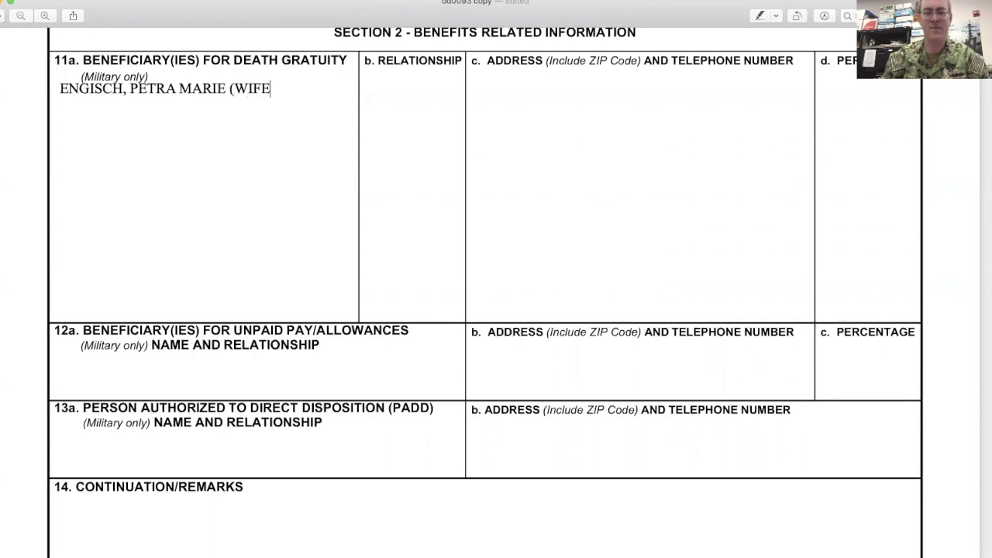
{"action": "type", "text": ")"}
- Remove (WIFE) from the beneficiary name and enter WIFE as the relationship in 11b
{"action": "key", "text": "Tab"}
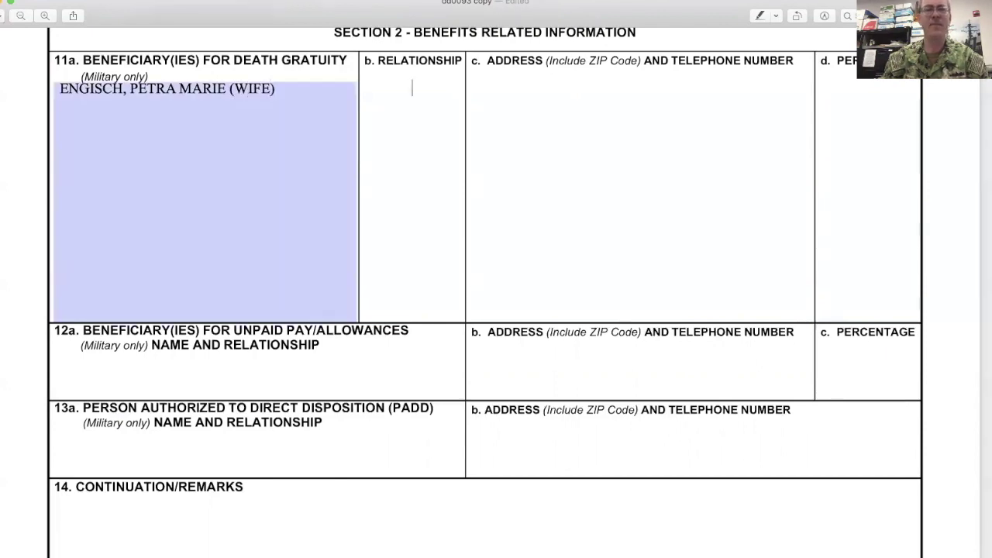
{"action": "left_click", "coordinate": [276, 89]}
{"action": "key", "text": "BackSpace"}
{"action": "key", "text": "BackSpace"}
{"action": "key", "text": "BackSpace"}
{"action": "key", "text": "BackSpace"}
{"action": "key", "text": "BackSpace"}
{"action": "key", "text": "BackSpace"}
{"action": "key", "text": "BackSpace"}
{"action": "key", "text": "Tab"}
{"action": "type", "text": "WIFE"}
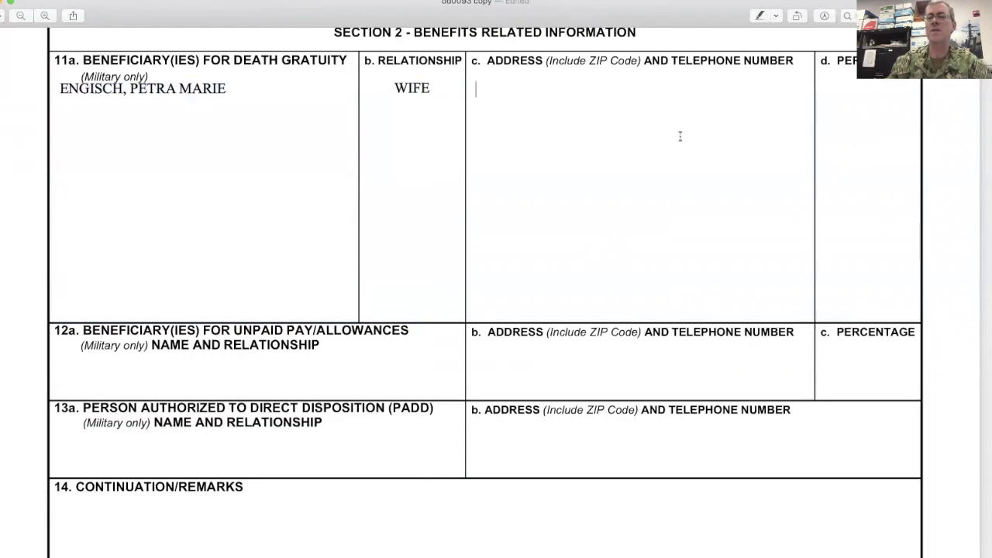
- Enter NONE in item 14 Continuation/Remarks and return to the top of the form
{"action": "left_click", "coordinate": [833, 157]}
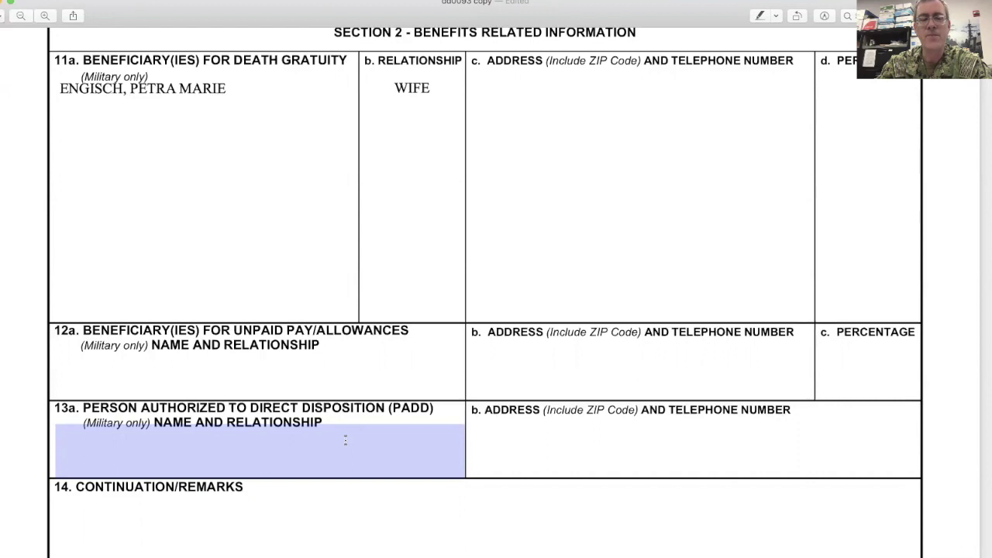
{"action": "left_click", "coordinate": [243, 524]}
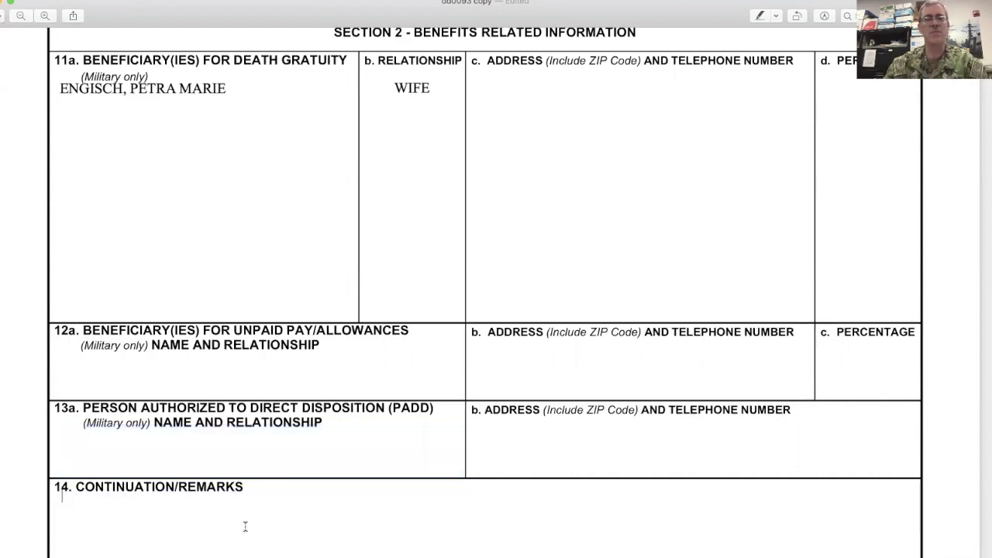
{"action": "type", "text": "NONE"}
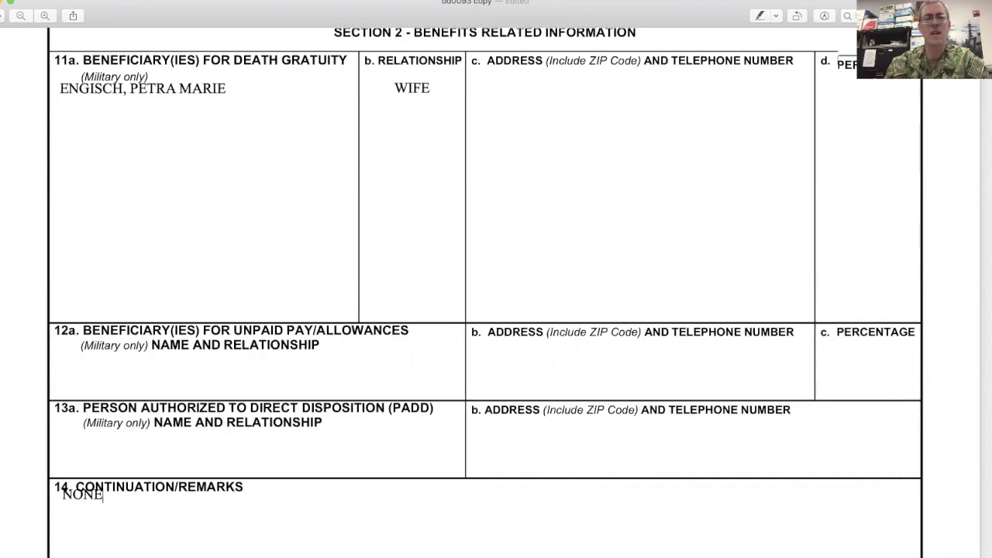
{"action": "scroll", "coordinate": [496, 291], "scroll_direction": "up", "scroll_amount": 5}
{"action": "scroll", "coordinate": [496, 291], "scroll_direction": "up", "scroll_amount": 10}
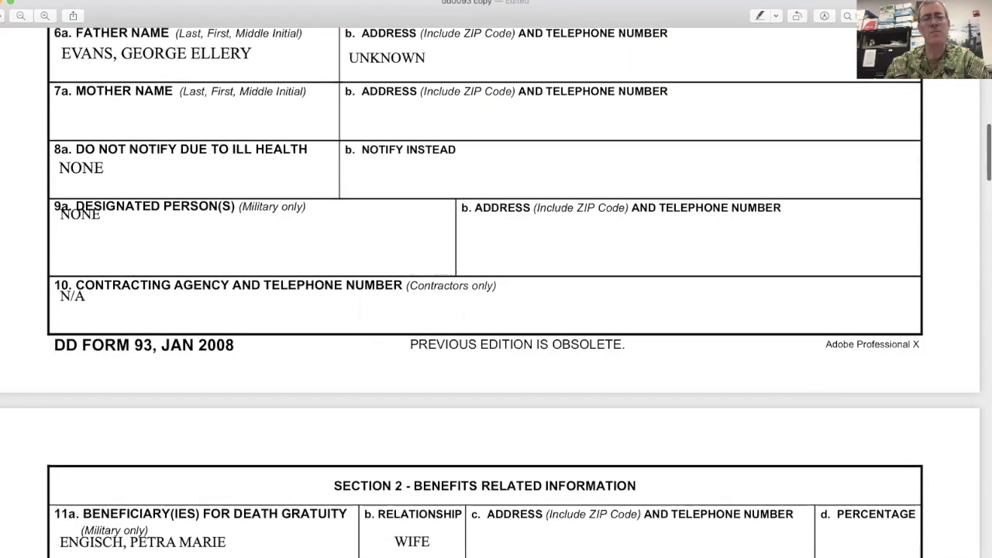
{"action": "scroll", "coordinate": [496, 292], "scroll_direction": "up", "scroll_amount": 8}
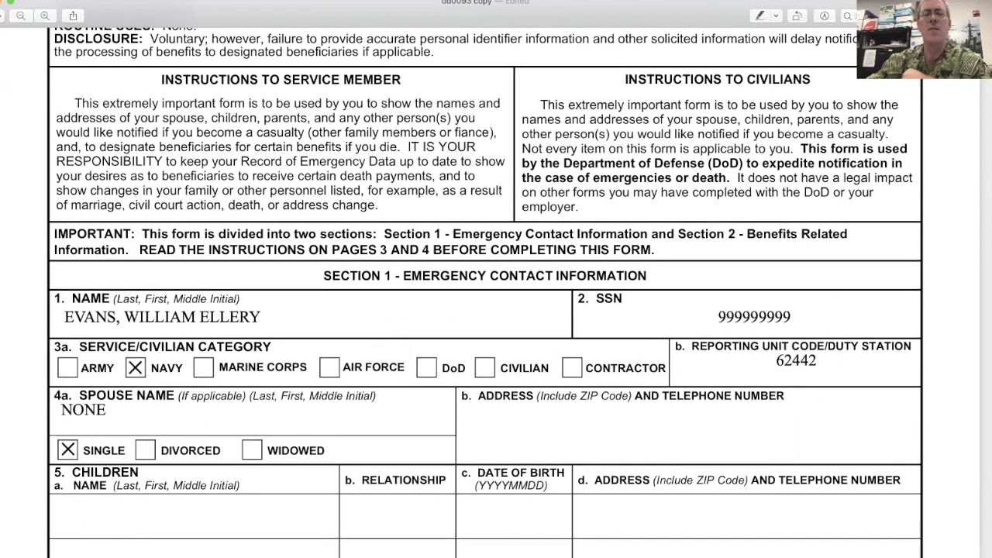
{"action": "left_click", "coordinate": [194, 550]}
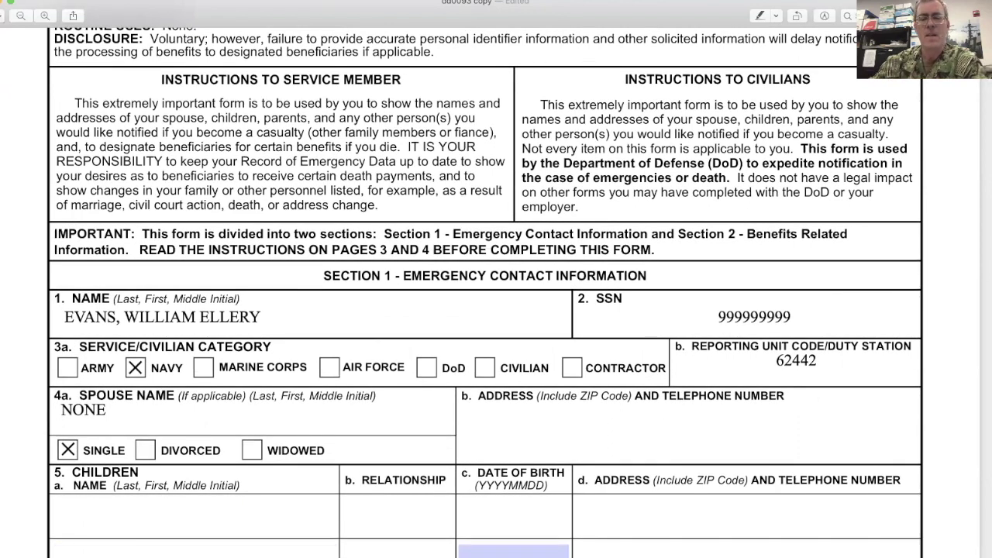